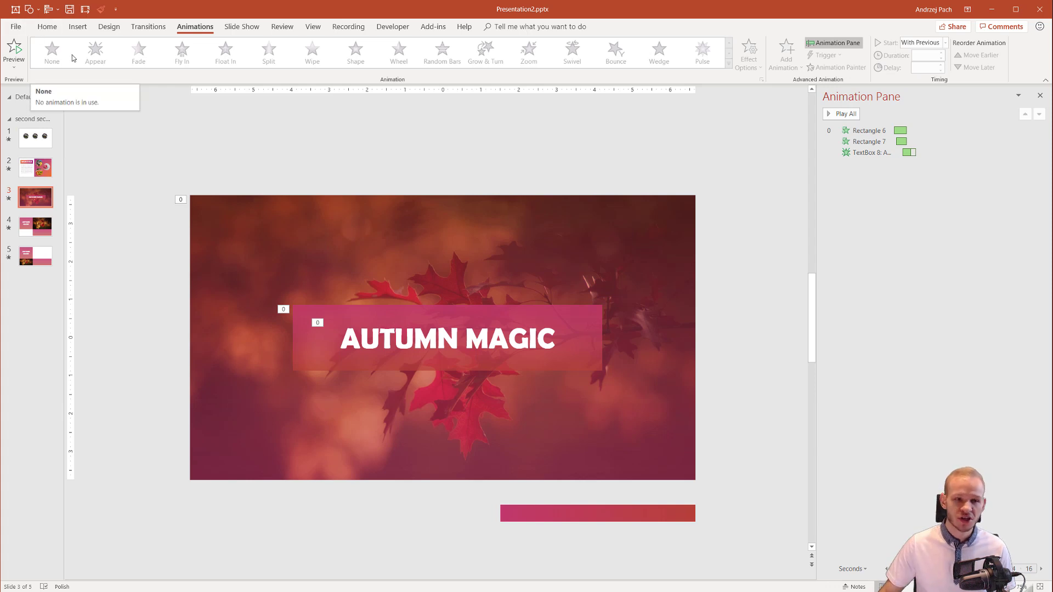
pyautogui.click(33, 291)
pyautogui.press('End')
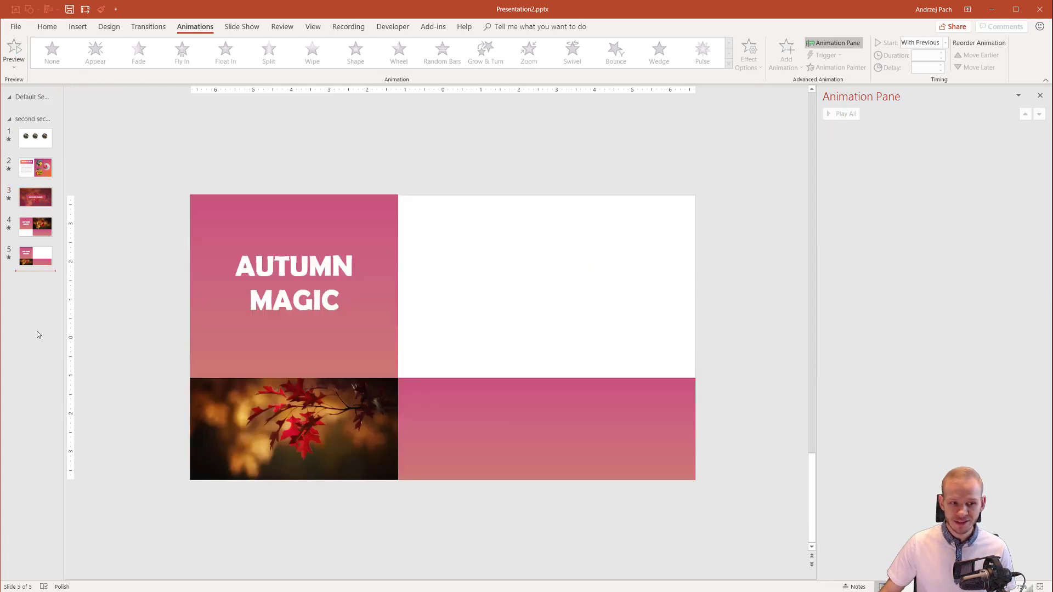
pyautogui.click(36, 258)
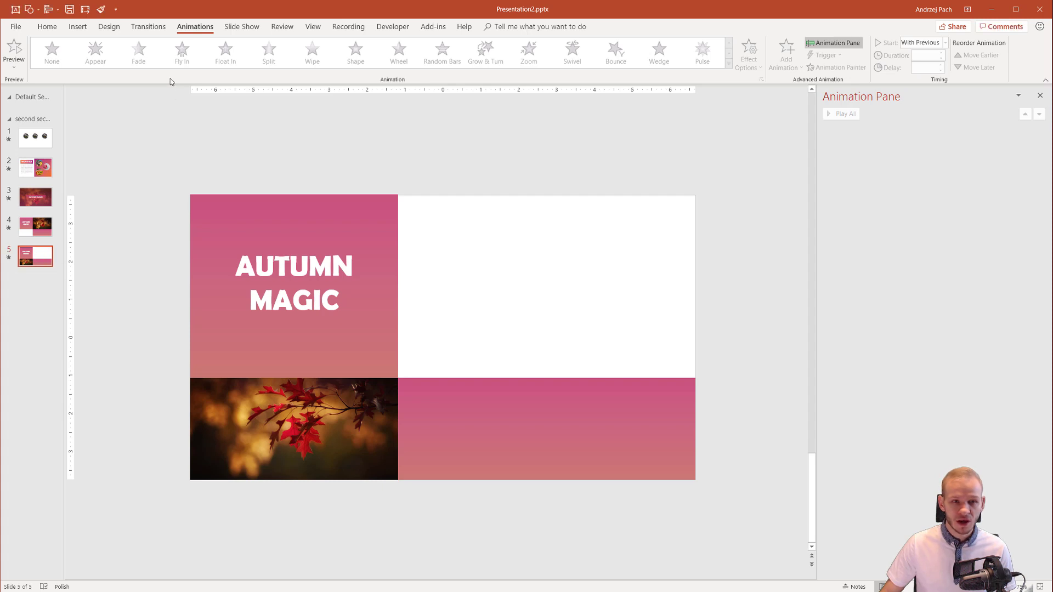
pyautogui.click(78, 27)
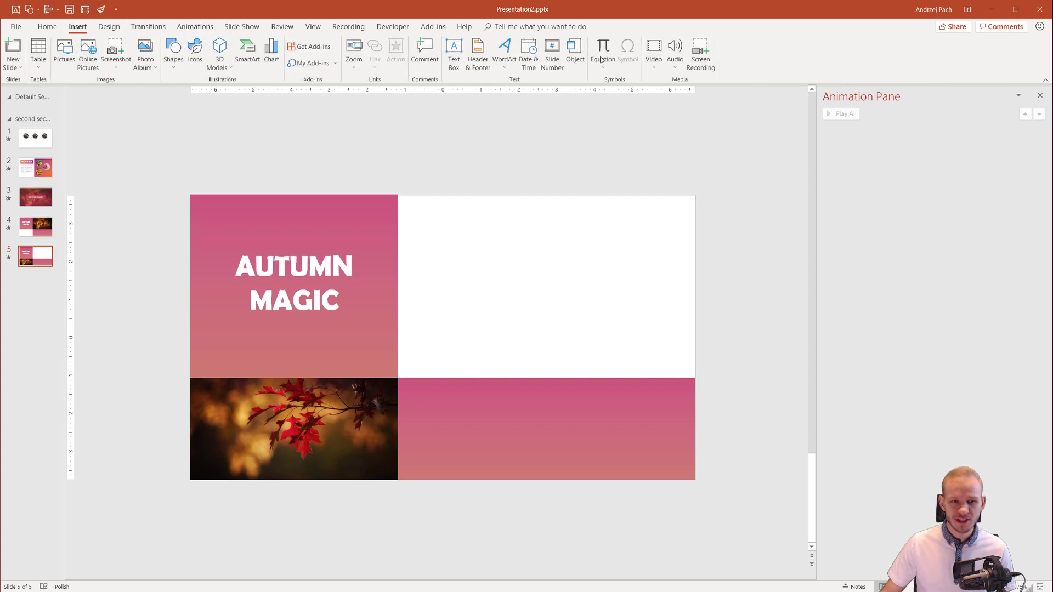
pyautogui.click(174, 54)
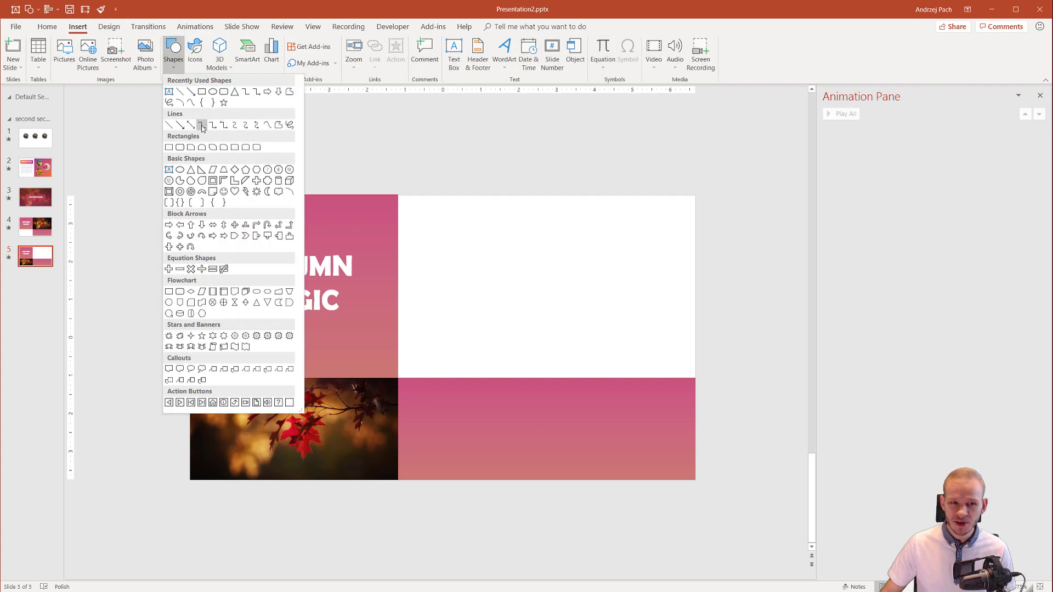
pyautogui.click(202, 125)
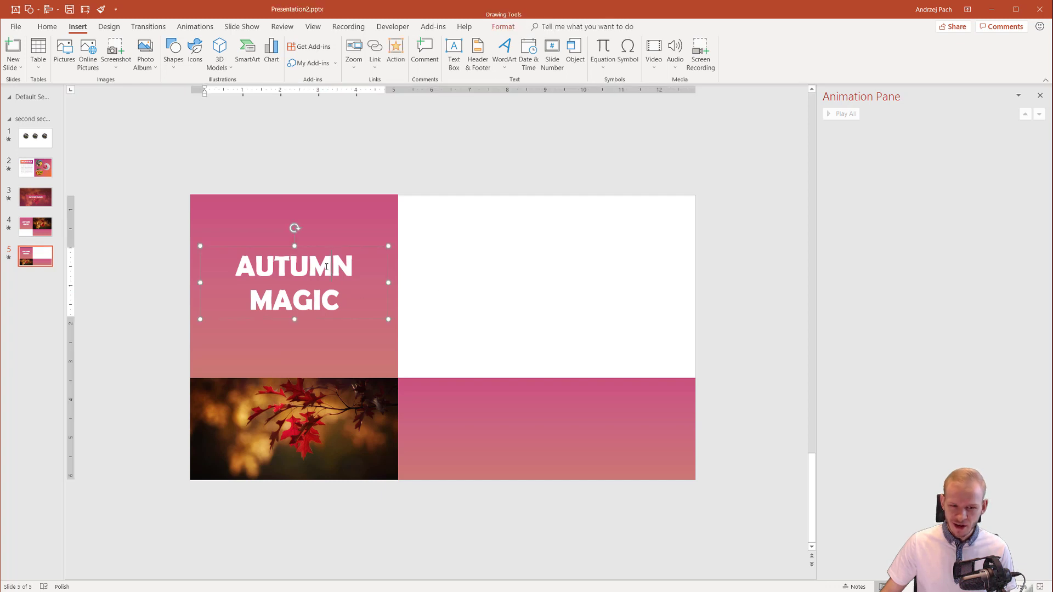
pyautogui.moveTo(244, 262)
pyautogui.mouseDown()
pyautogui.moveTo(411, 248)
pyautogui.moveTo(568, 214)
pyautogui.mouseUp()
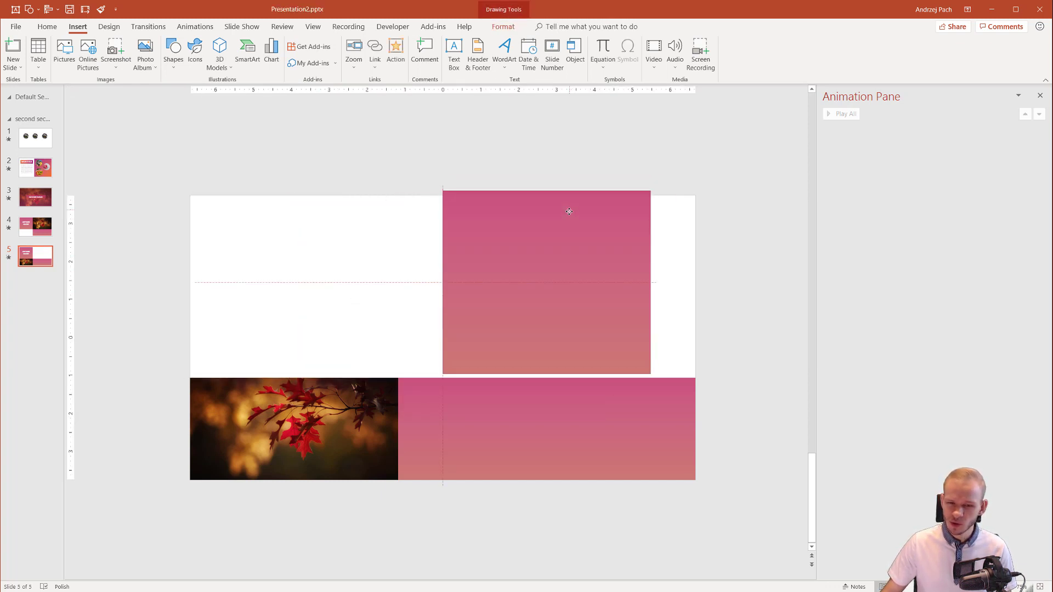
pyautogui.hotkey('ctrl', 'z')
pyautogui.moveTo(304, 221); pyautogui.dragTo(317, 215)
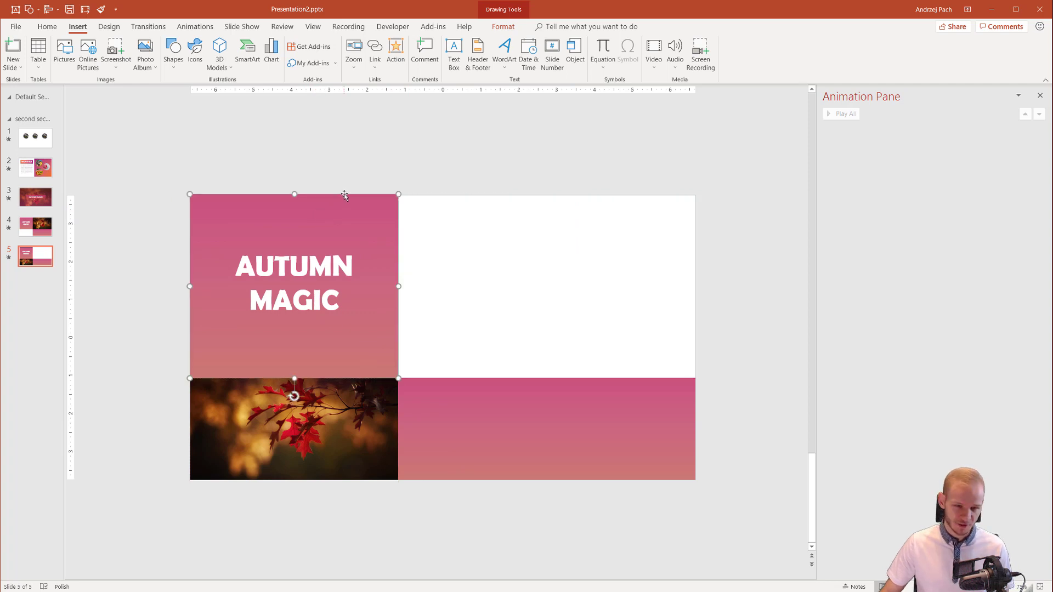
pyautogui.click(412, 155)
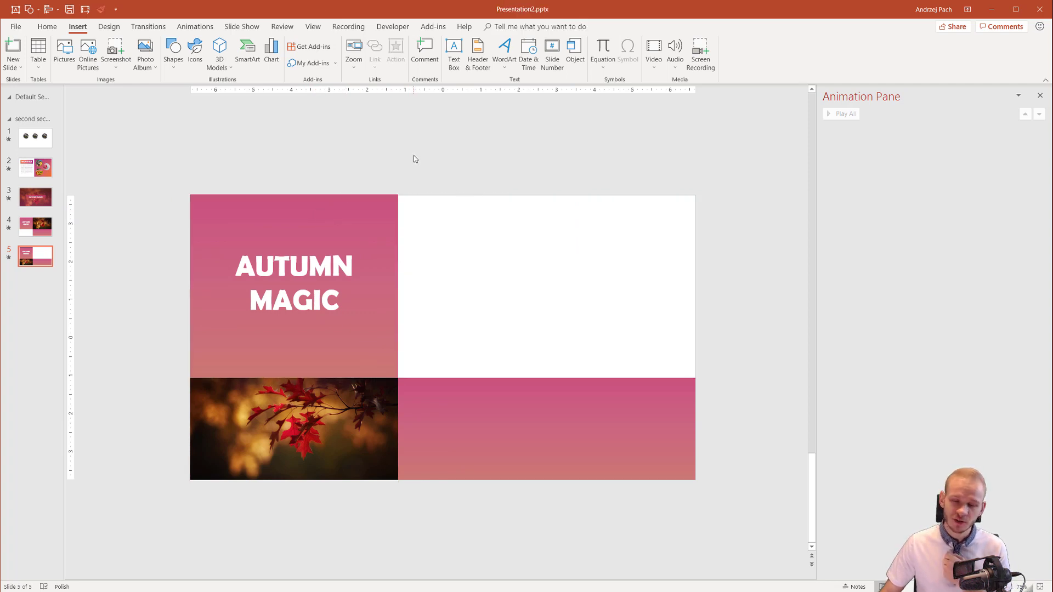
# Step: Show the Animations and Transitions commands, then return to the Autumn Magic title slide (slide 3)
pyautogui.click(195, 26)
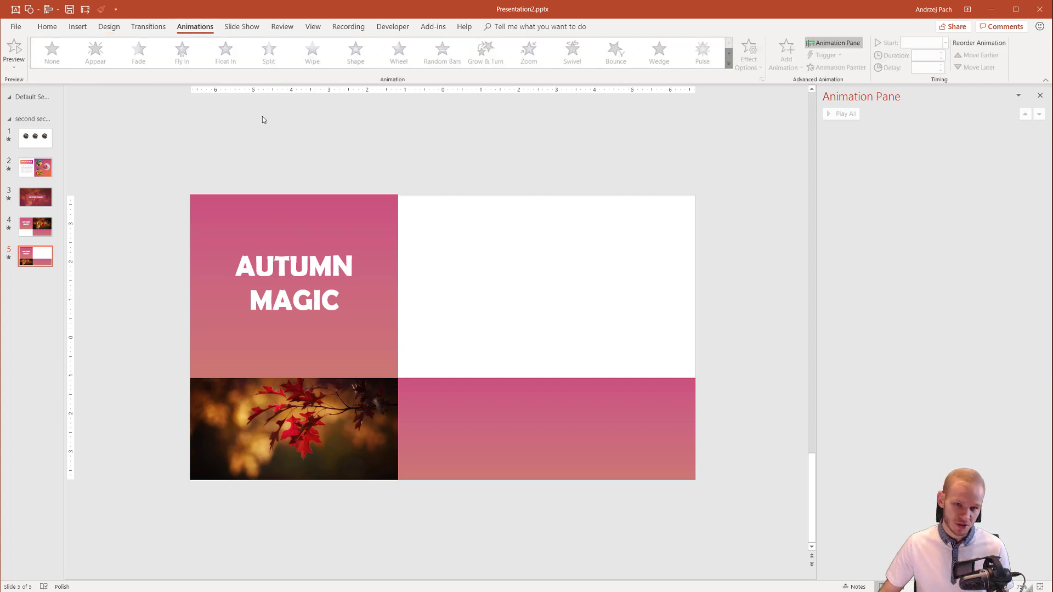
pyautogui.click(148, 26)
pyautogui.click(36, 198)
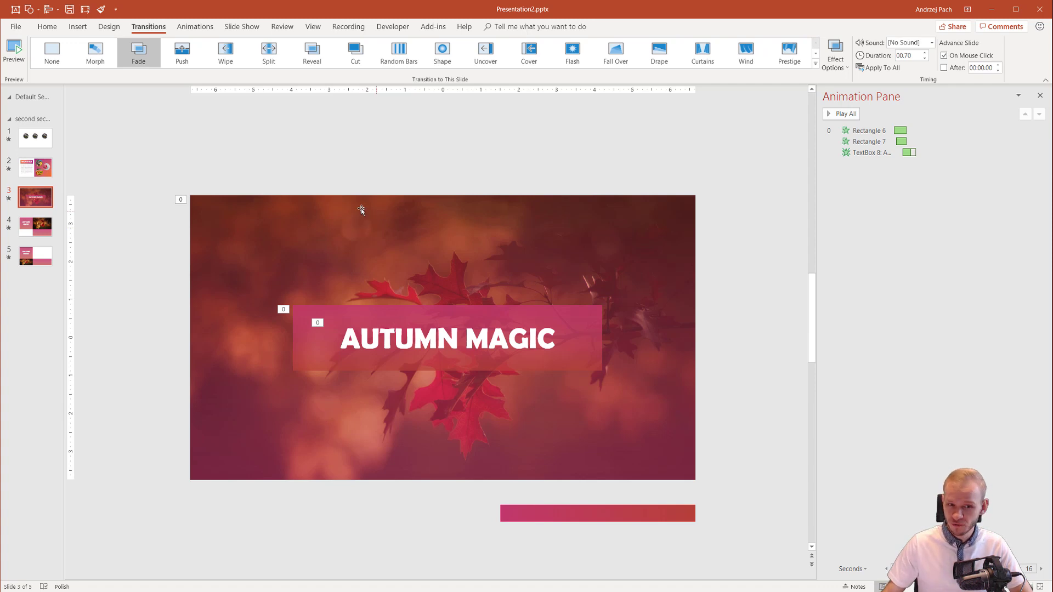
pyautogui.click(845, 113)
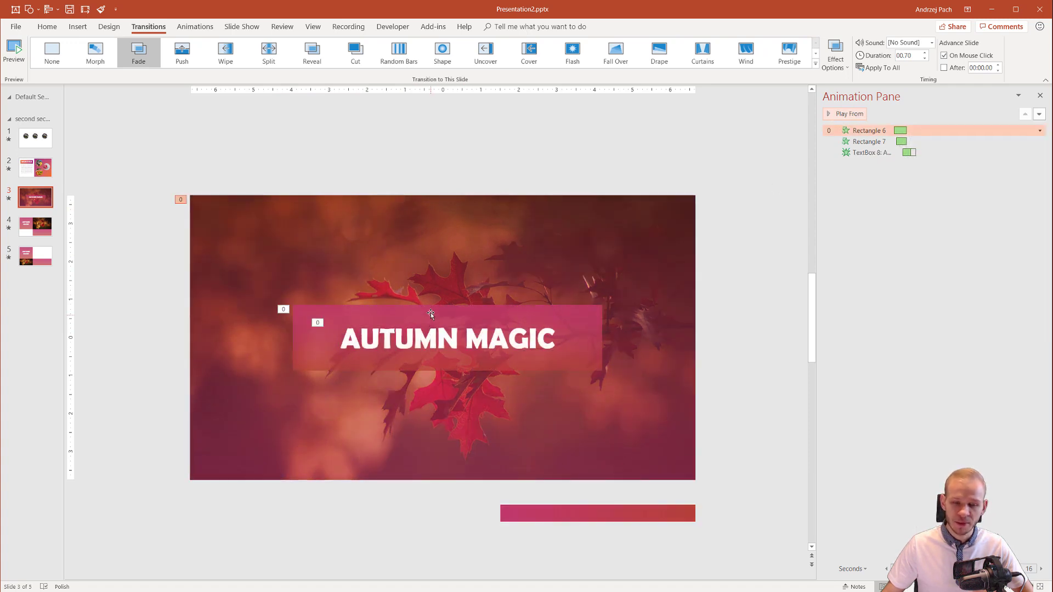
pyautogui.click(353, 170)
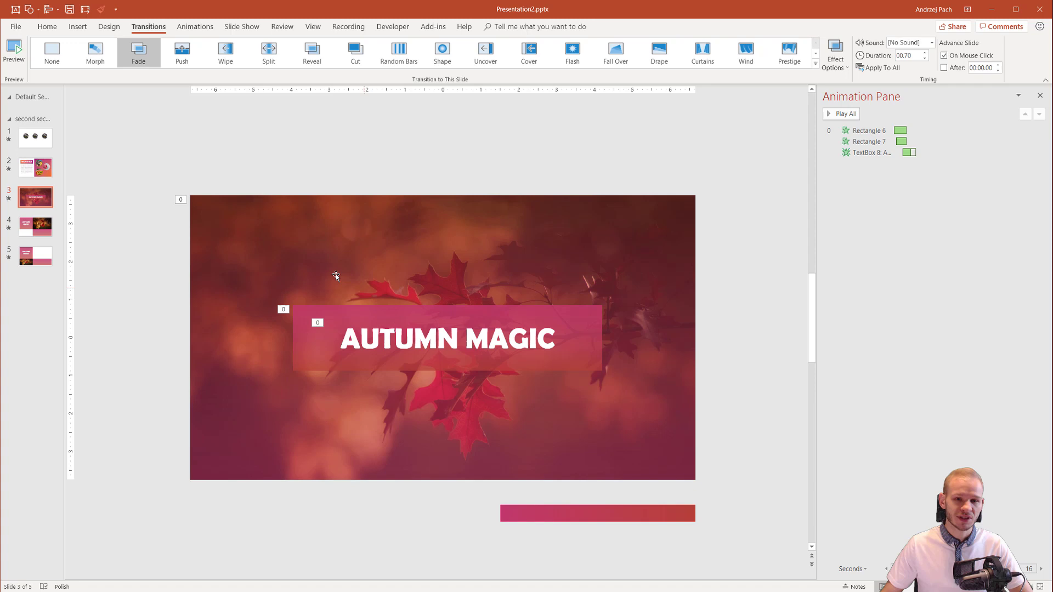
pyautogui.moveTo(448, 292); pyautogui.dragTo(592, 288)
pyautogui.hotkey('ctrl', 'z')
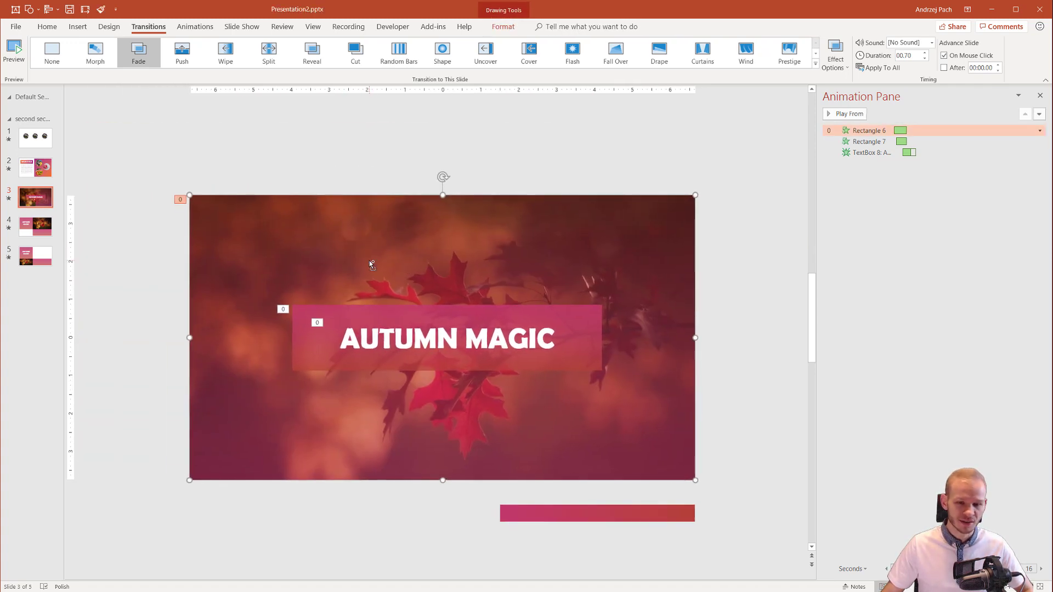
pyautogui.click(313, 169)
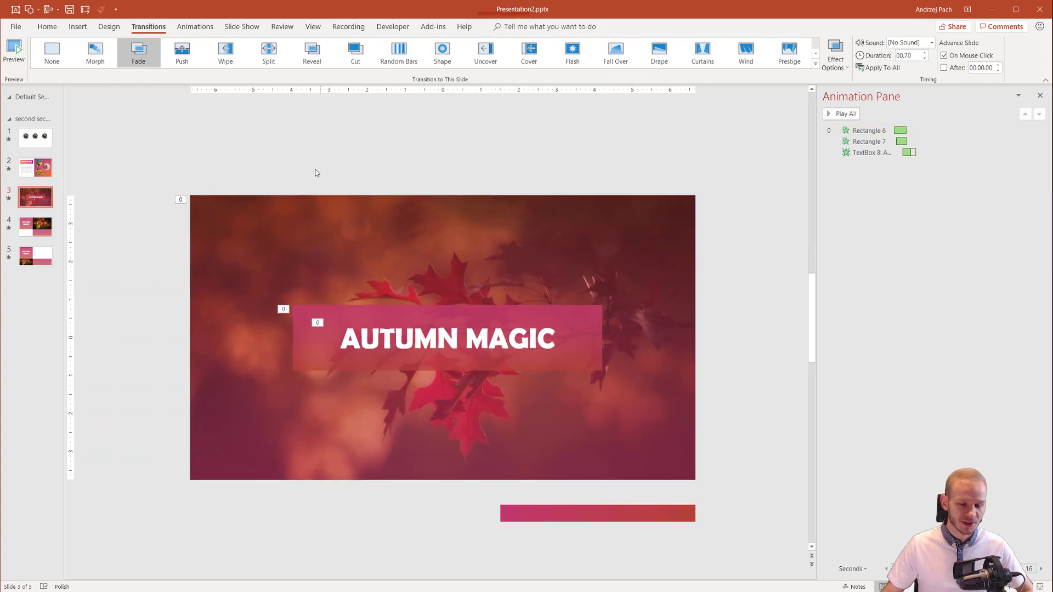
pyautogui.click(35, 226)
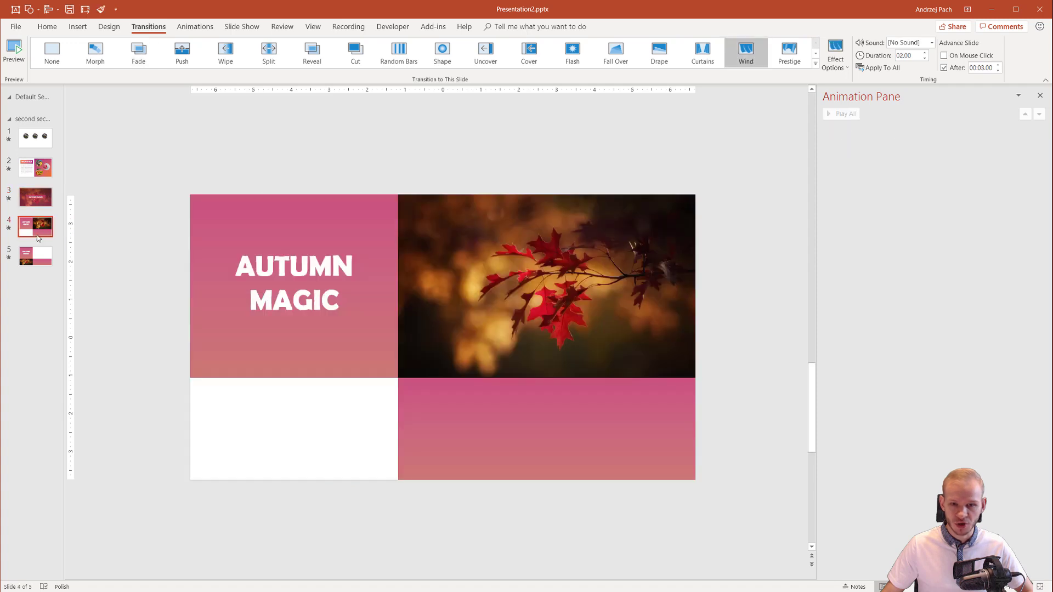
pyautogui.click(36, 256)
pyautogui.click(36, 197)
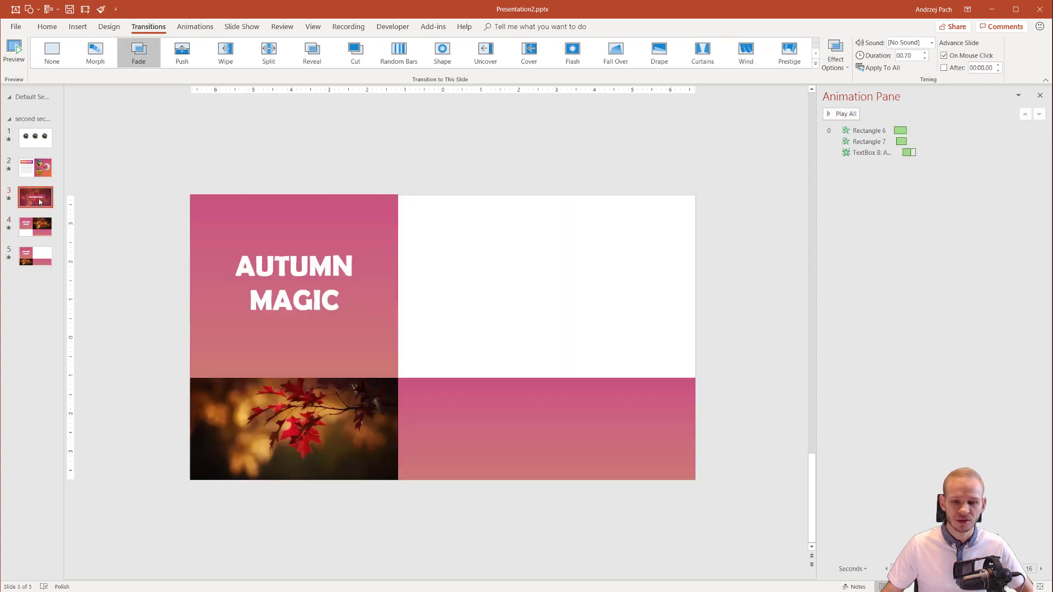